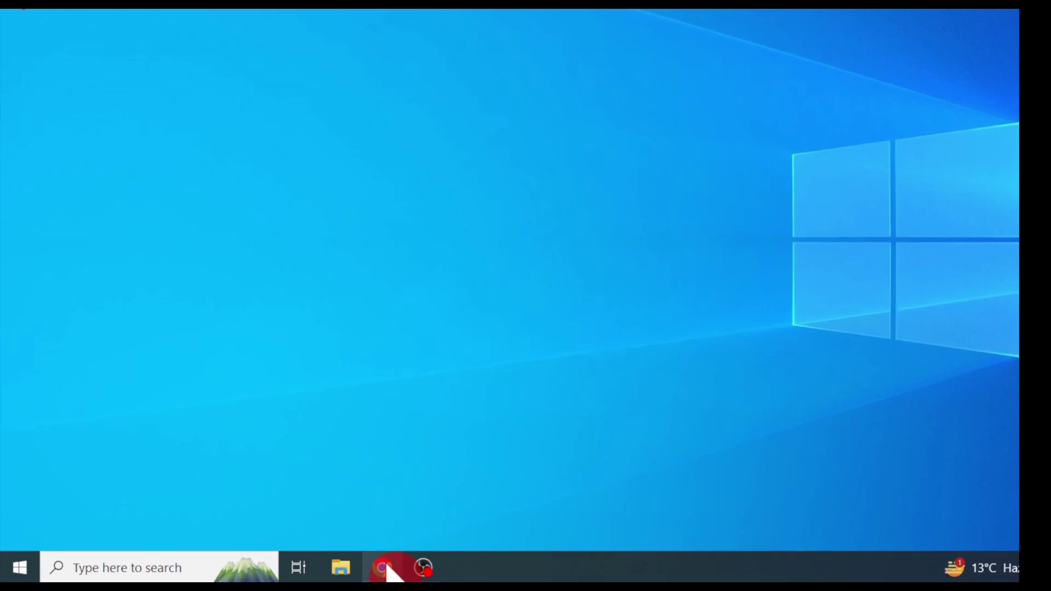
# Step: Search Google for 'rufus' and open the official rufus.ie site in a new tab
pyautogui.click(389, 567)
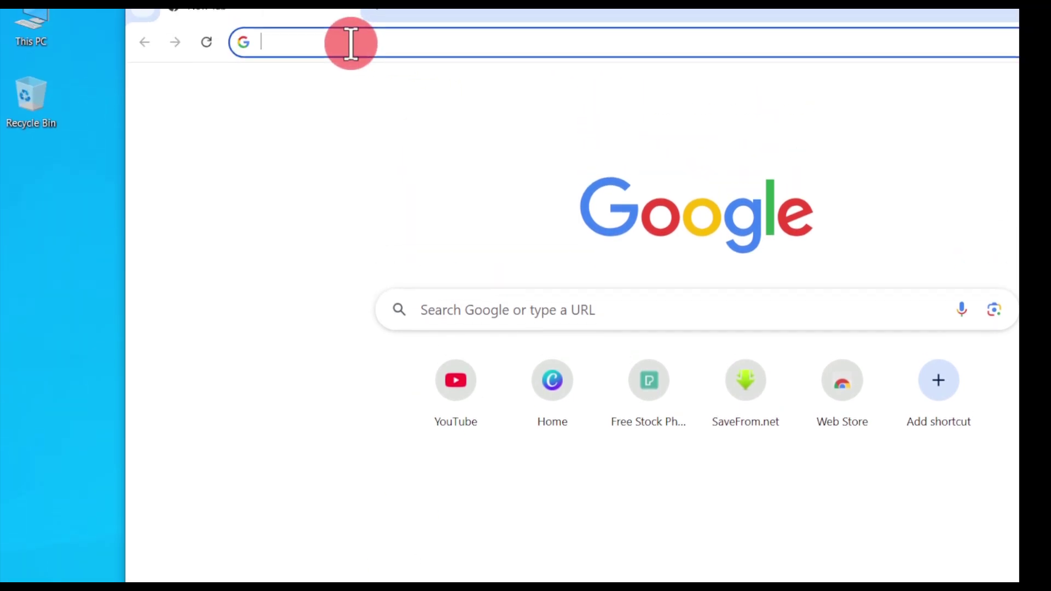
pyautogui.click(350, 58)
pyautogui.write('rufus')
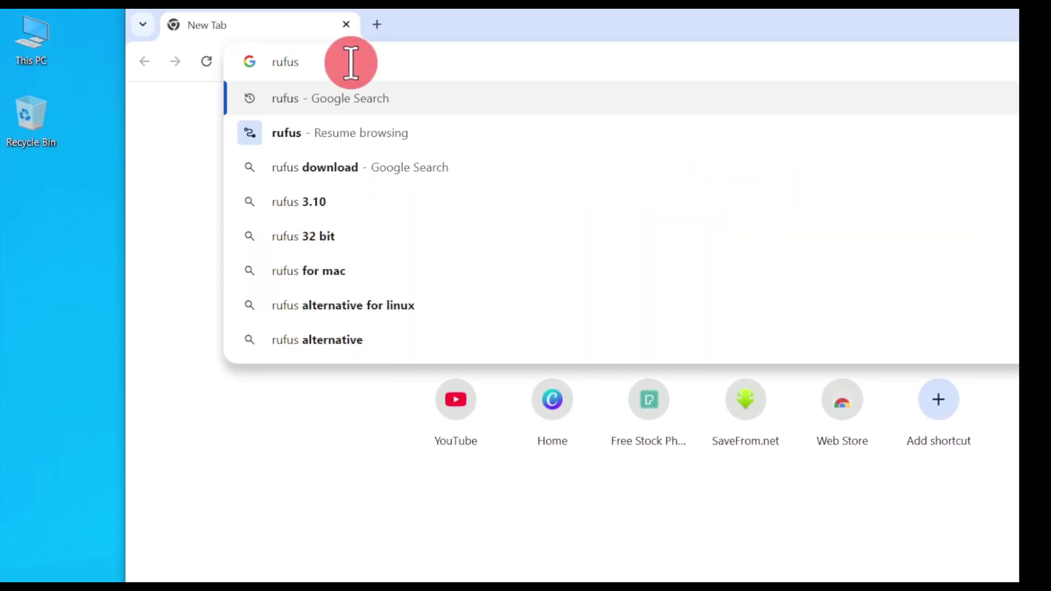
pyautogui.press('Return')
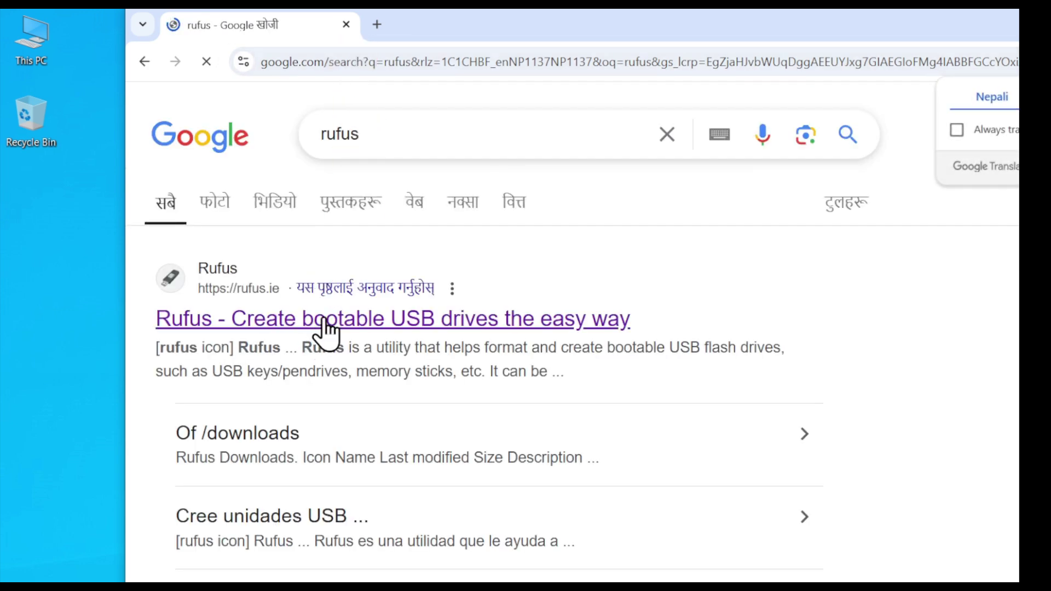
pyautogui.rightClick(323, 329)
pyautogui.click(355, 338)
pyautogui.click(448, 26)
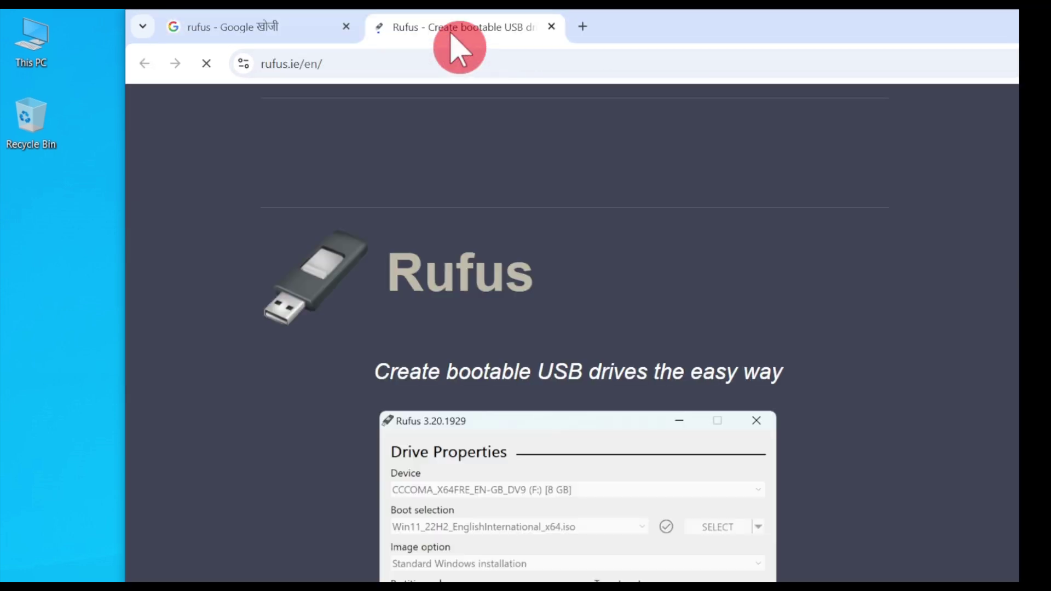
# Step: Download rufus-4.6.exe from the Download section, dismissing the ad, and confirm it finished
pyautogui.scroll(-12, 540, 436)
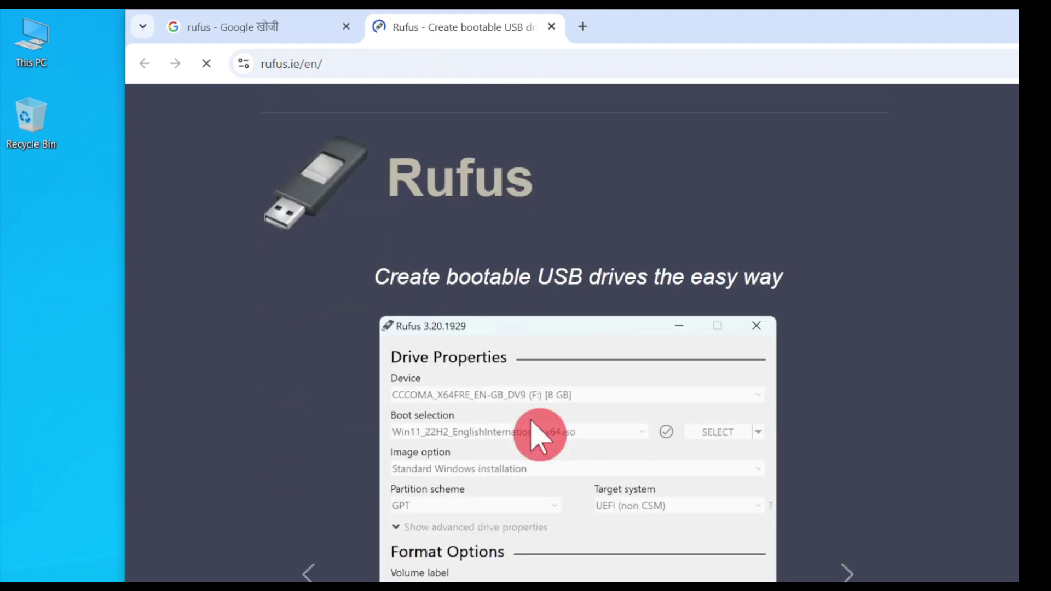
pyautogui.scroll(-8, 539, 438)
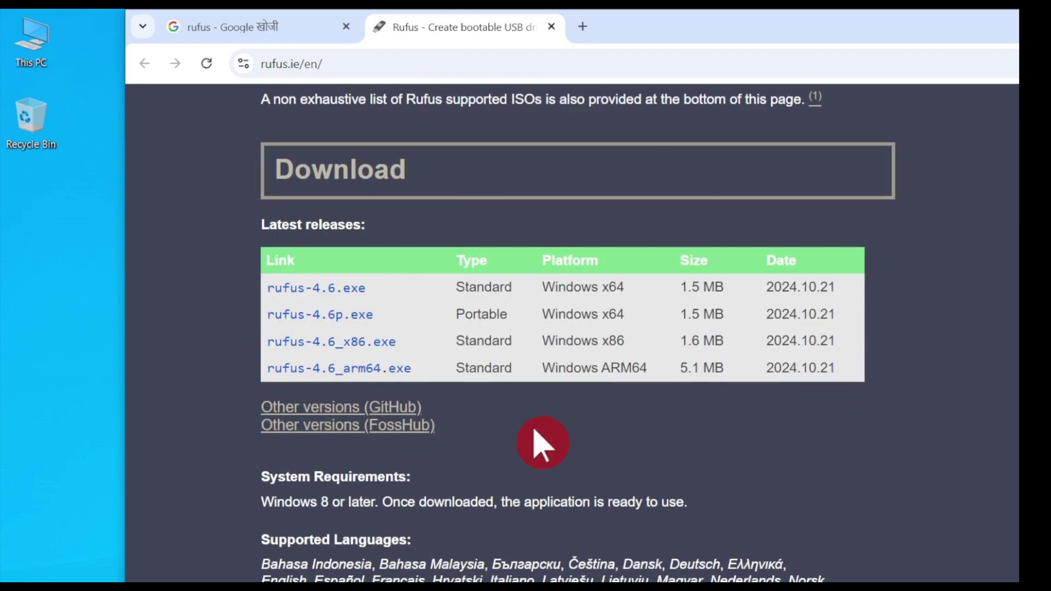
pyautogui.click(340, 290)
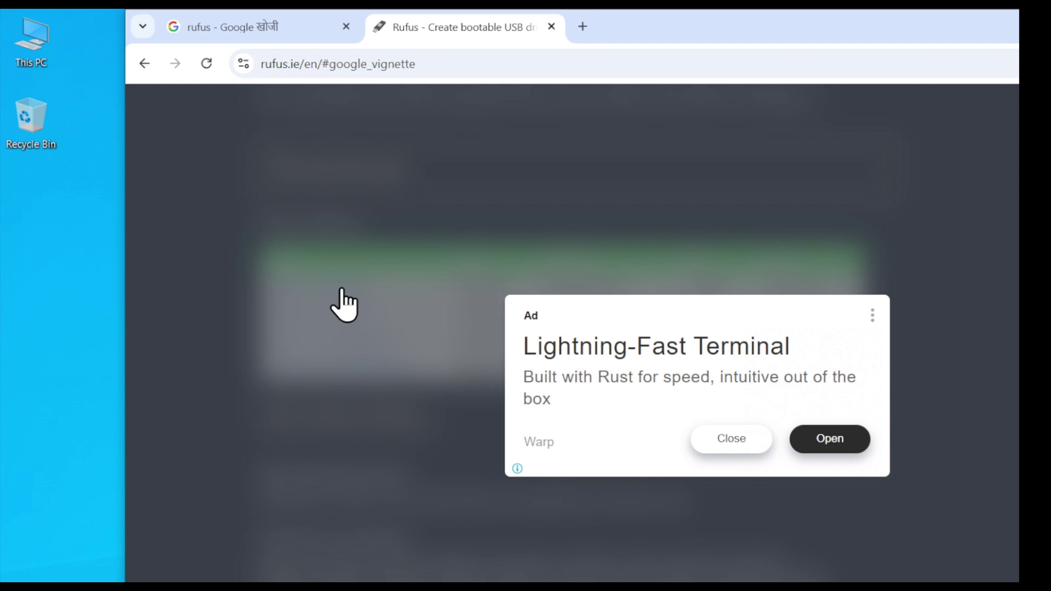
pyautogui.click(711, 440)
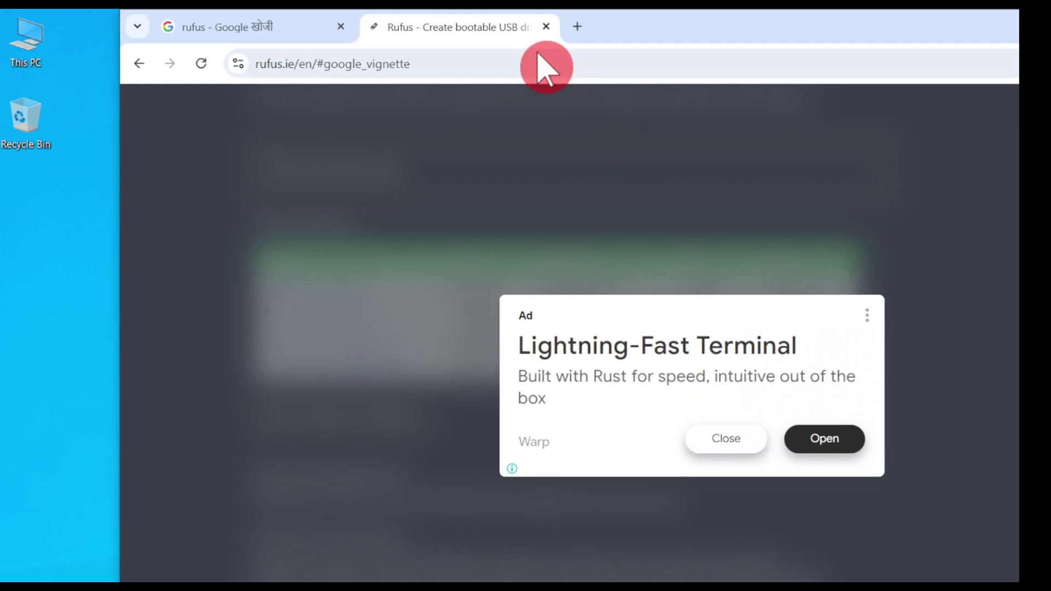
pyautogui.click(940, 64)
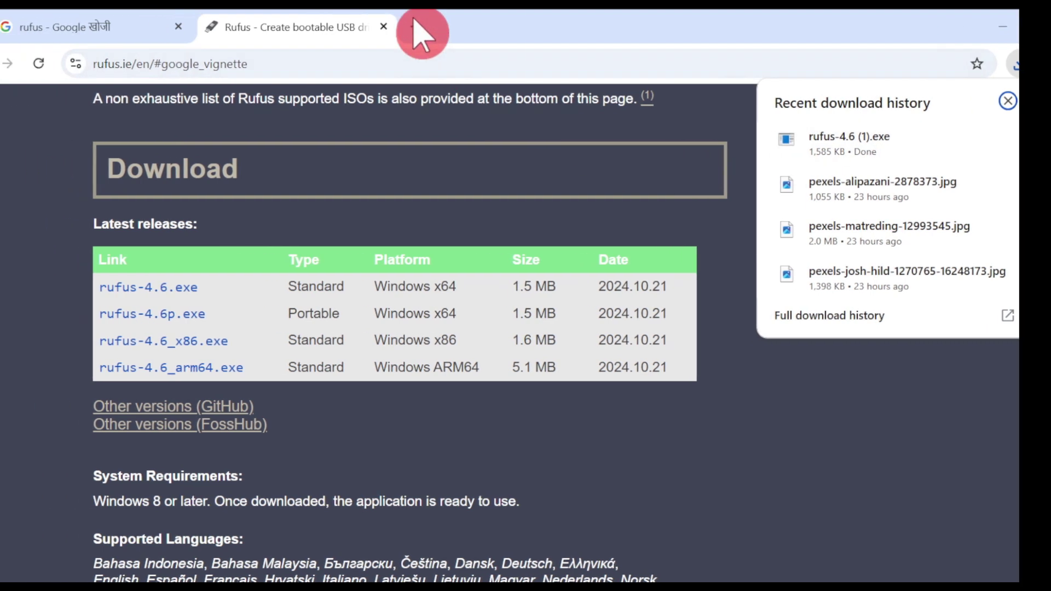
# Step: In a new tab, search Google for 'download windows 11 24h2'
pyautogui.click(414, 25)
pyautogui.click(353, 63)
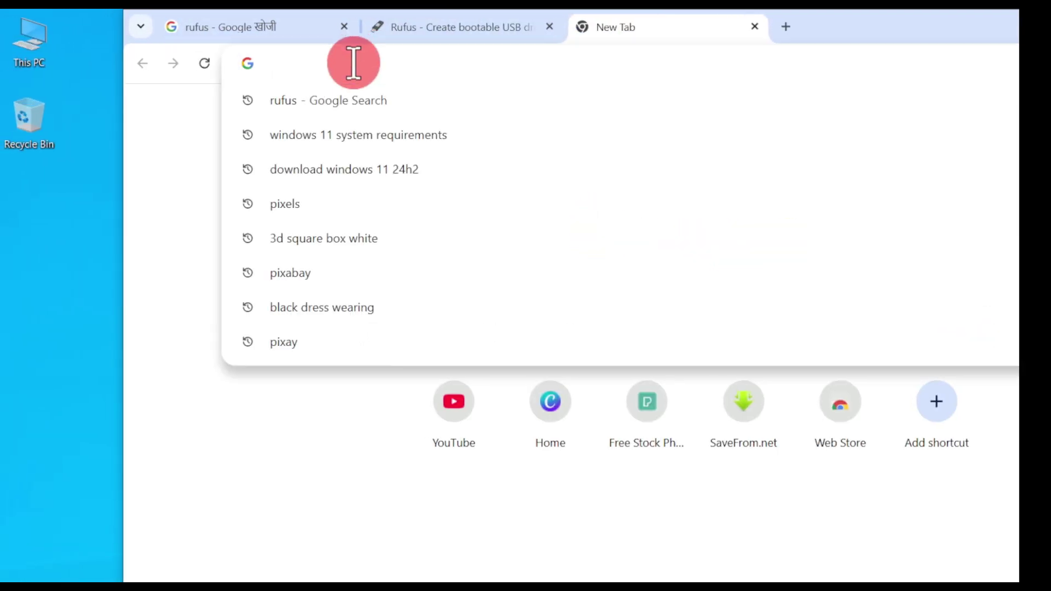
pyautogui.write('download windows 11 24h2')
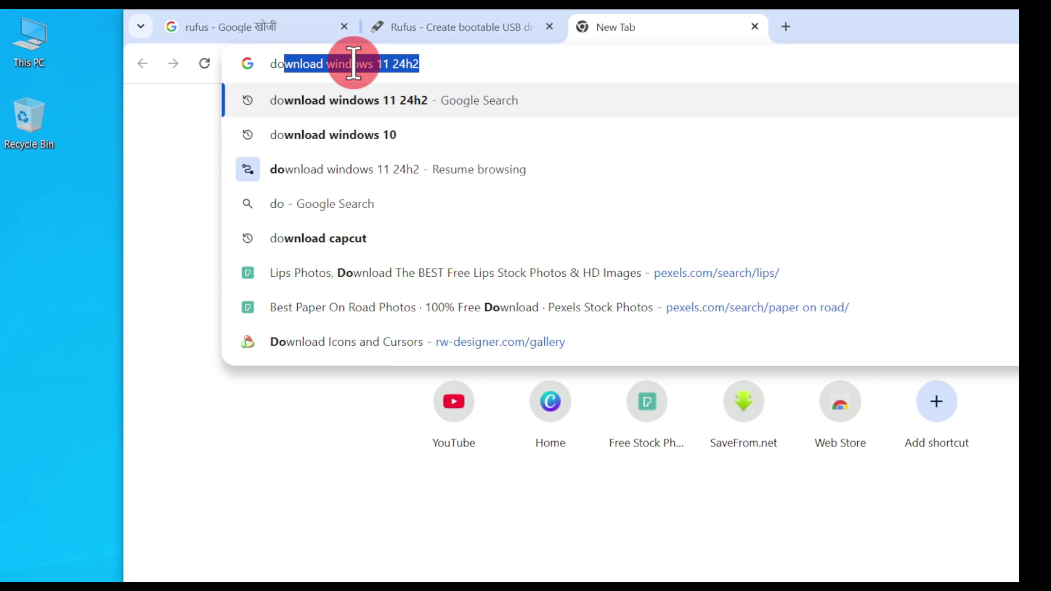
pyautogui.click(443, 64)
pyautogui.moveTo(446, 63); pyautogui.dragTo(256, 66)
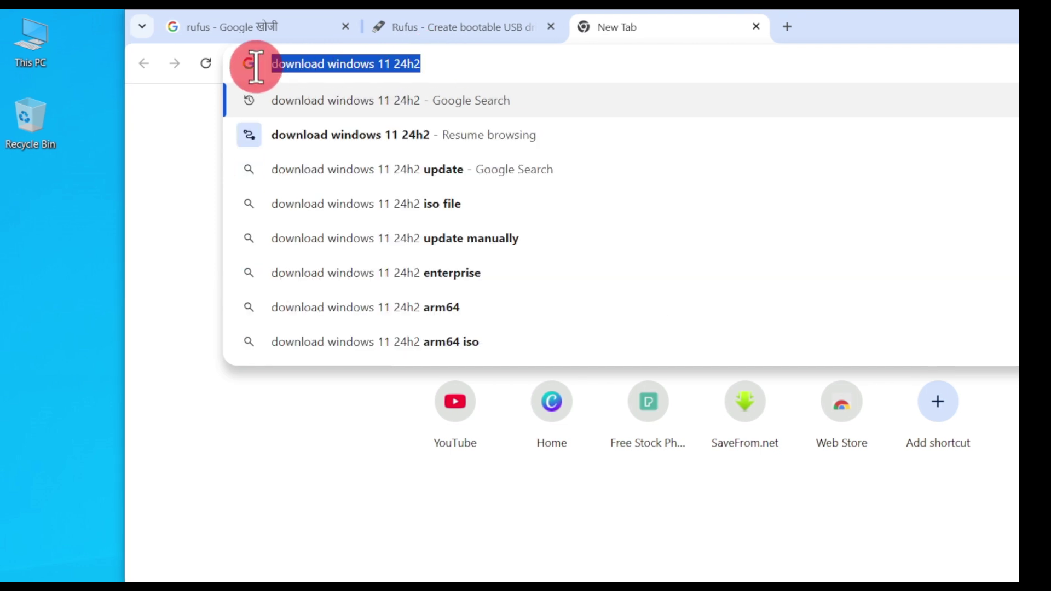
pyautogui.click(481, 69)
pyautogui.press('Return')
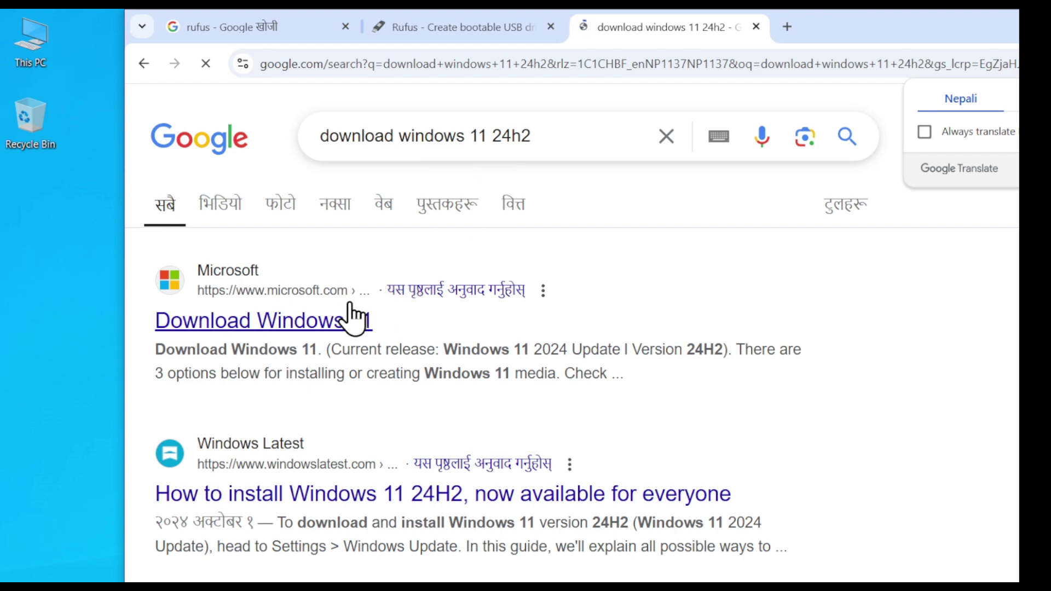
# Step: From Microsoft's Download Windows 11 page, download mediacreationtool.exe and show it in Downloads
pyautogui.rightClick(270, 323)
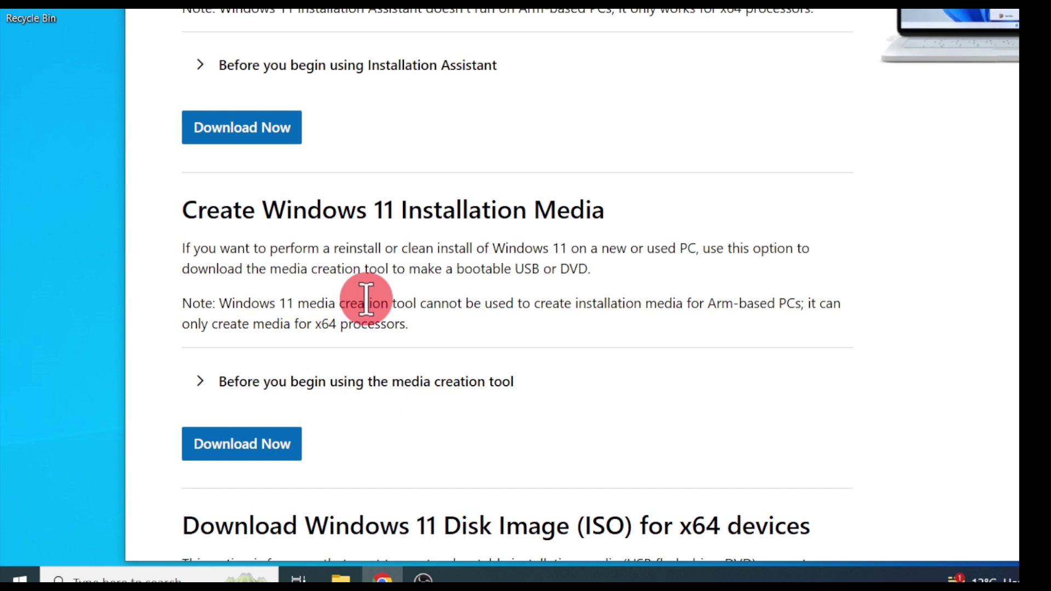
pyautogui.scroll(-2, 366, 300)
pyautogui.click(255, 358)
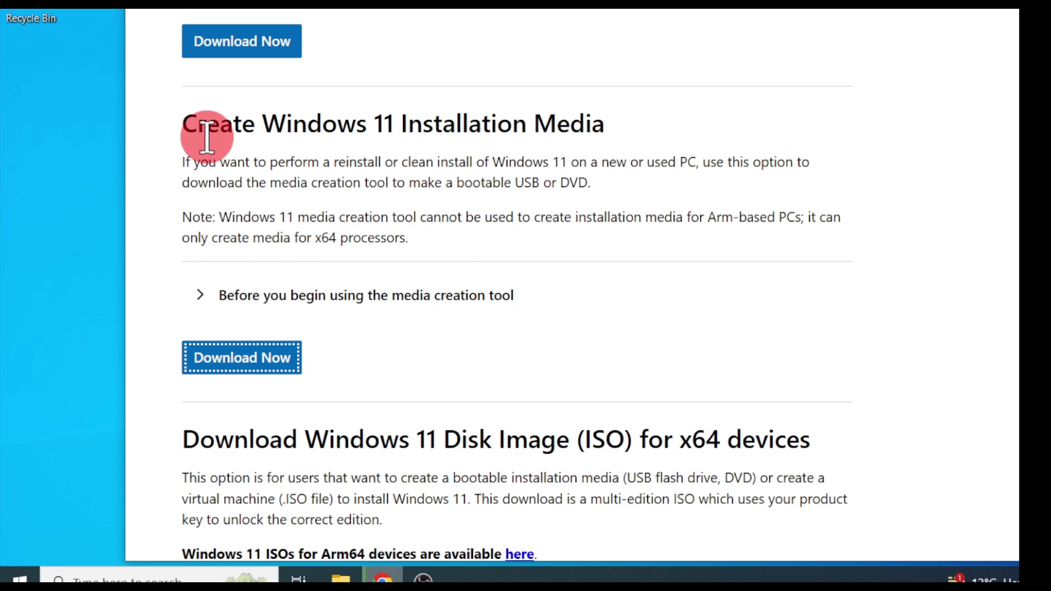
pyautogui.moveTo(188, 125); pyautogui.dragTo(415, 356)
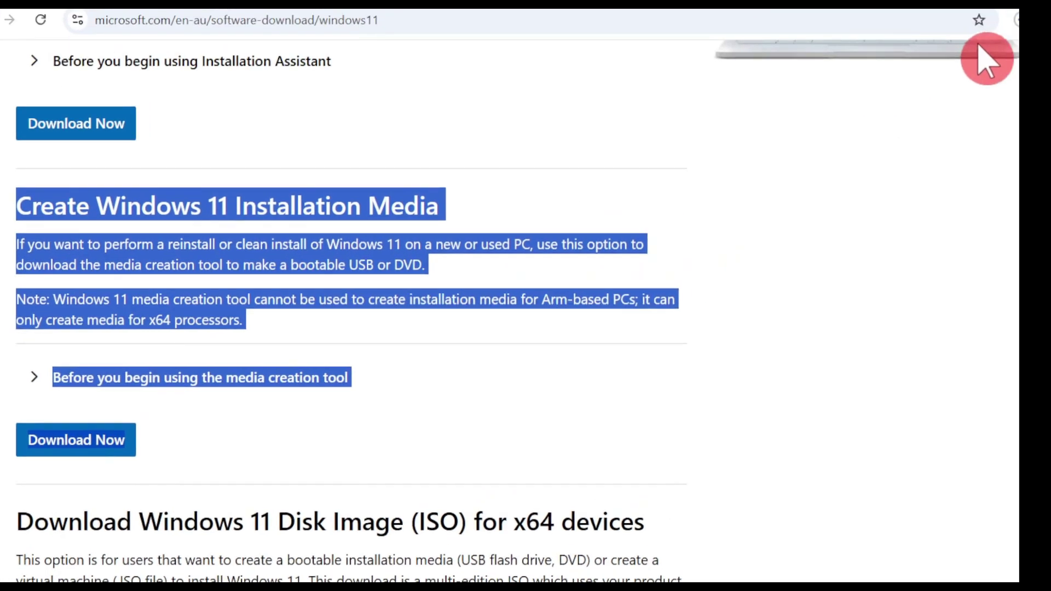
pyautogui.click(1021, 20)
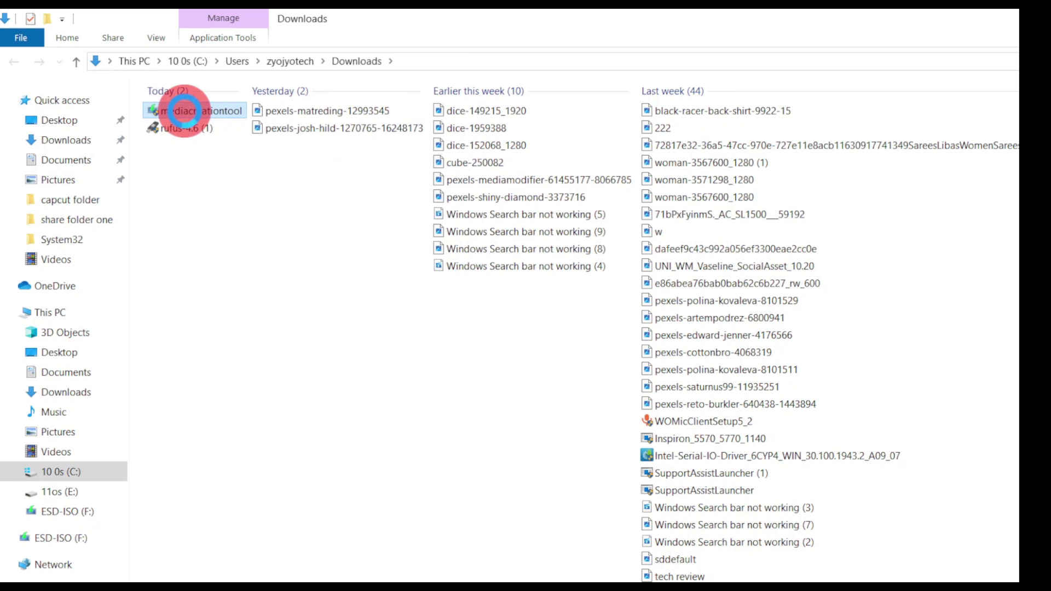
# Step: Run the media creation tool as administrator and start saving a default-edition Windows 11 ISO
pyautogui.rightClick(180, 112)
pyautogui.click(242, 142)
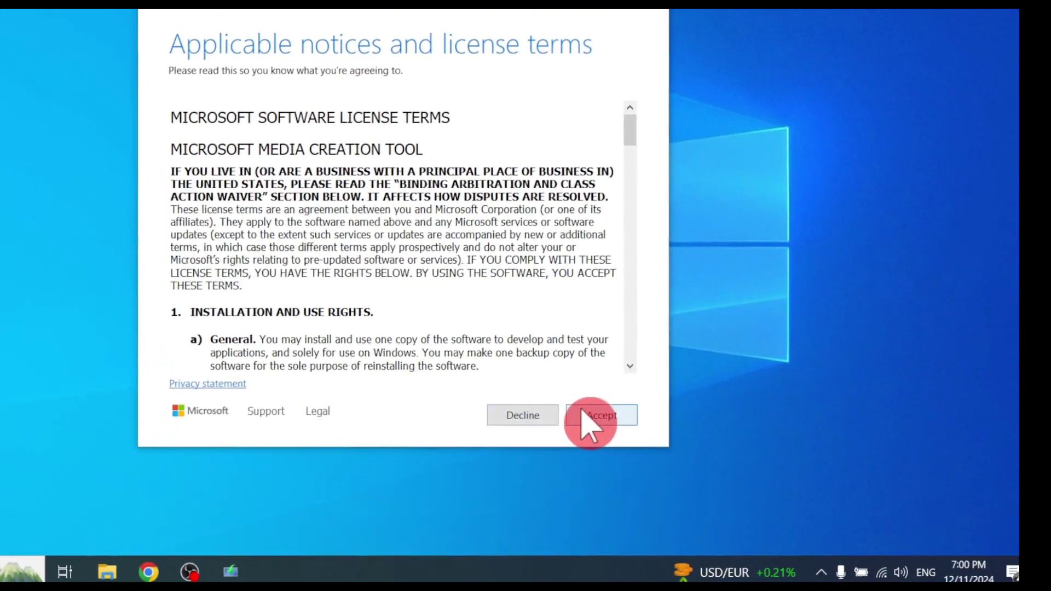
pyautogui.click(588, 417)
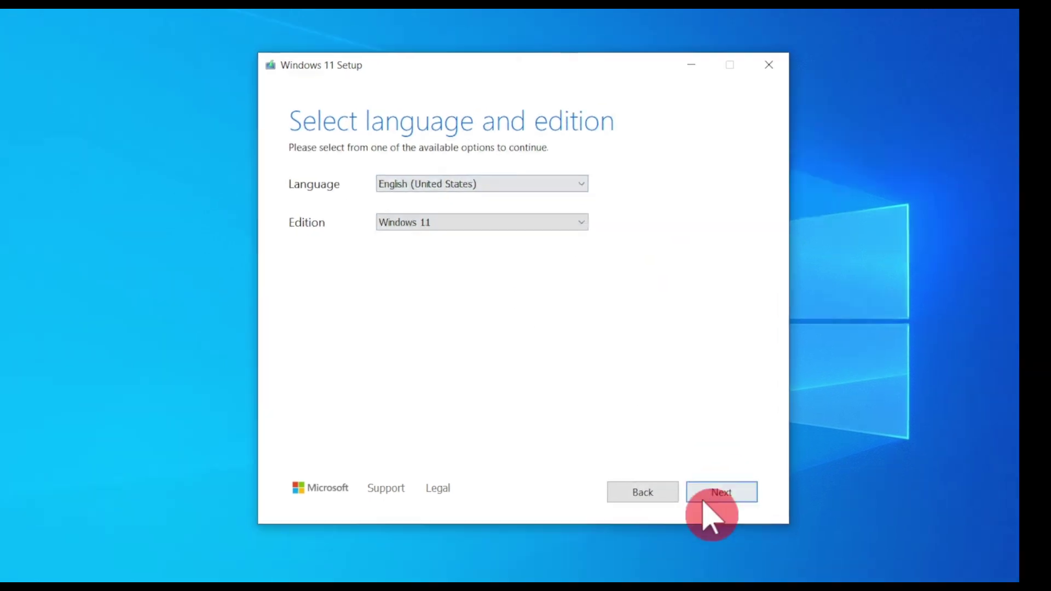
pyautogui.click(815, 553)
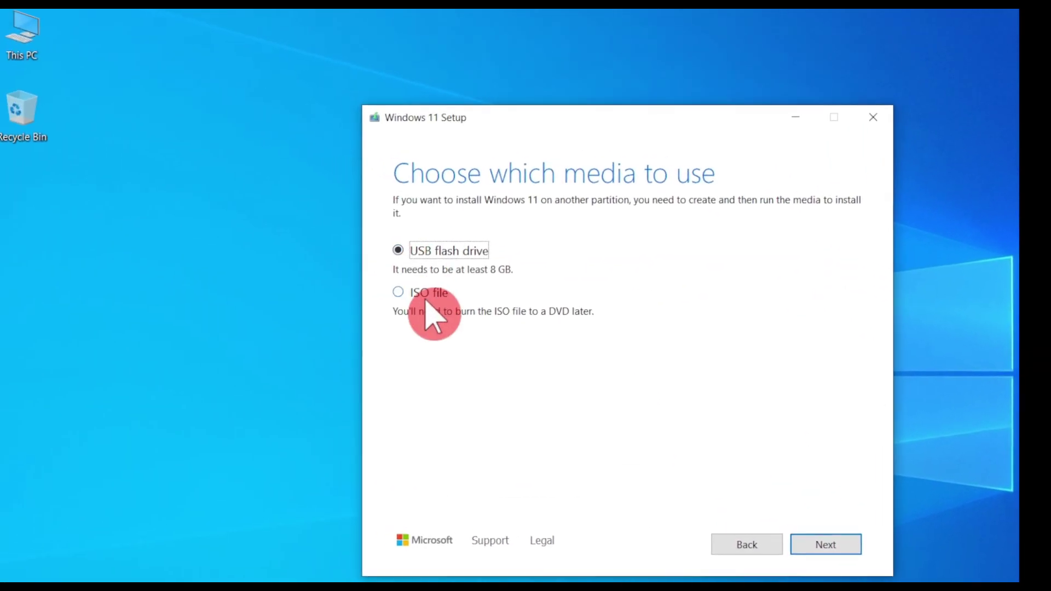
pyautogui.click(422, 299)
pyautogui.click(831, 544)
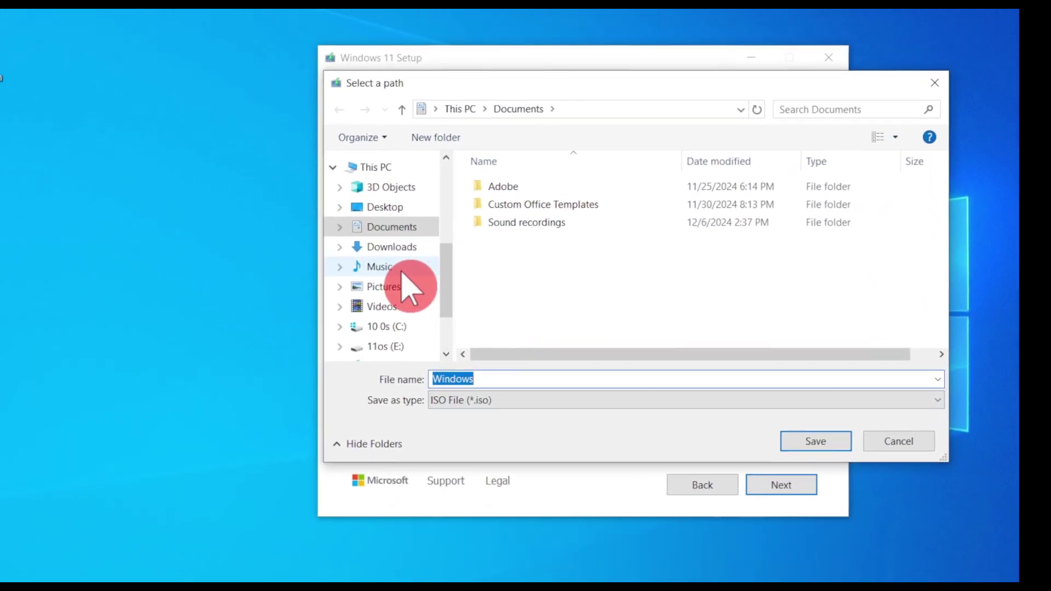
pyautogui.click(223, 199)
pyautogui.click(676, 398)
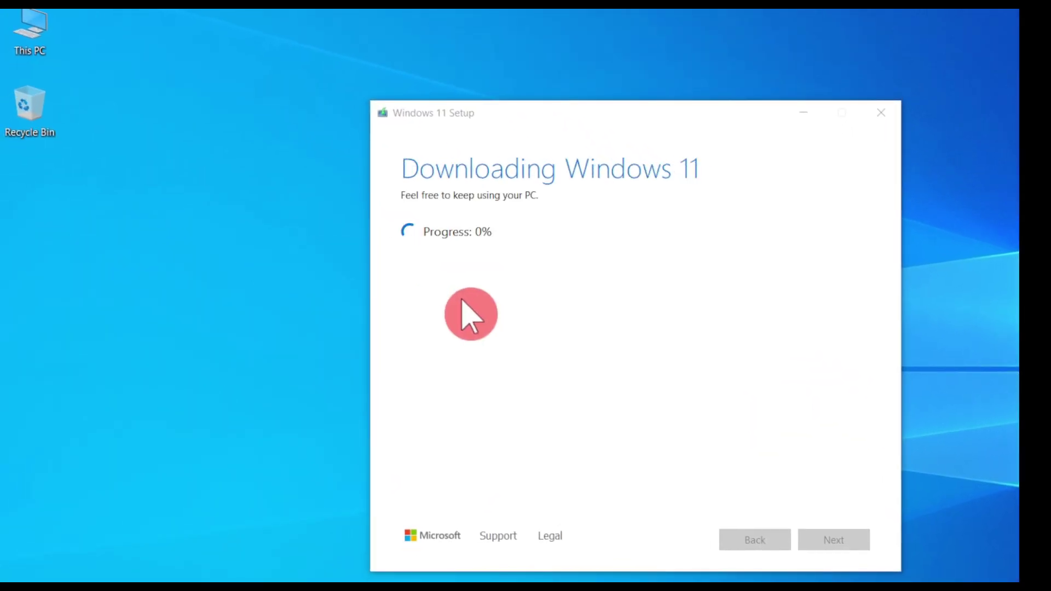
# Step: Refresh the desktop twice with the Setup window out of the way
pyautogui.rightClick(796, 221)
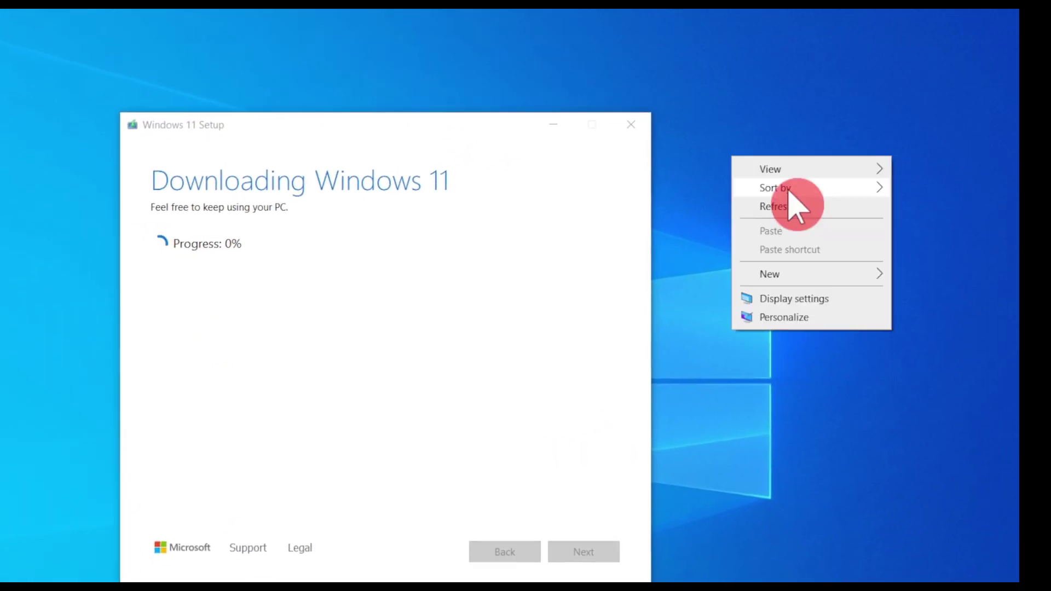
pyautogui.click(797, 212)
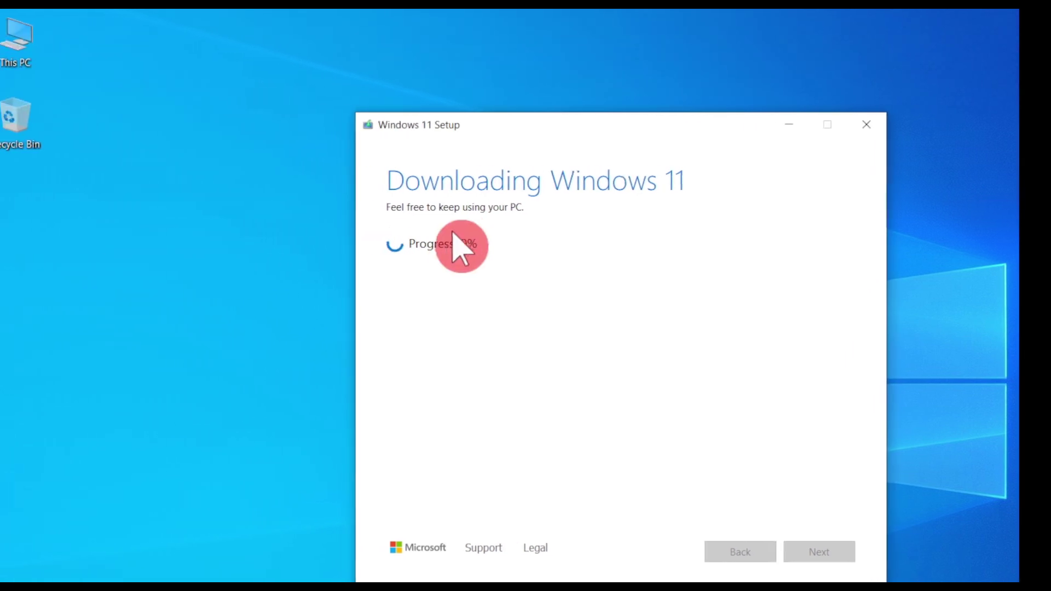
pyautogui.rightClick(225, 129)
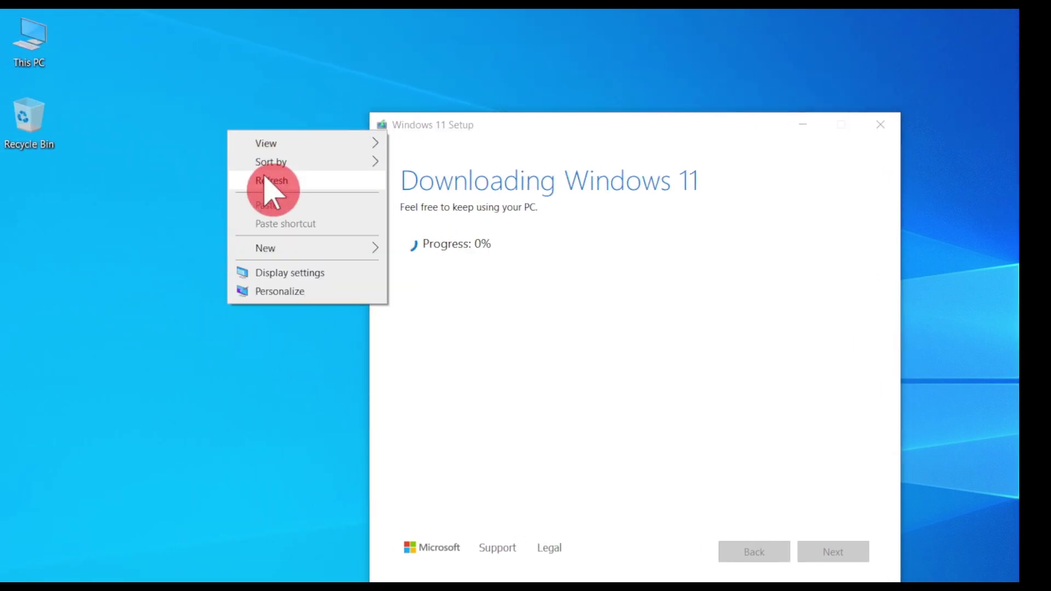
pyautogui.click(270, 188)
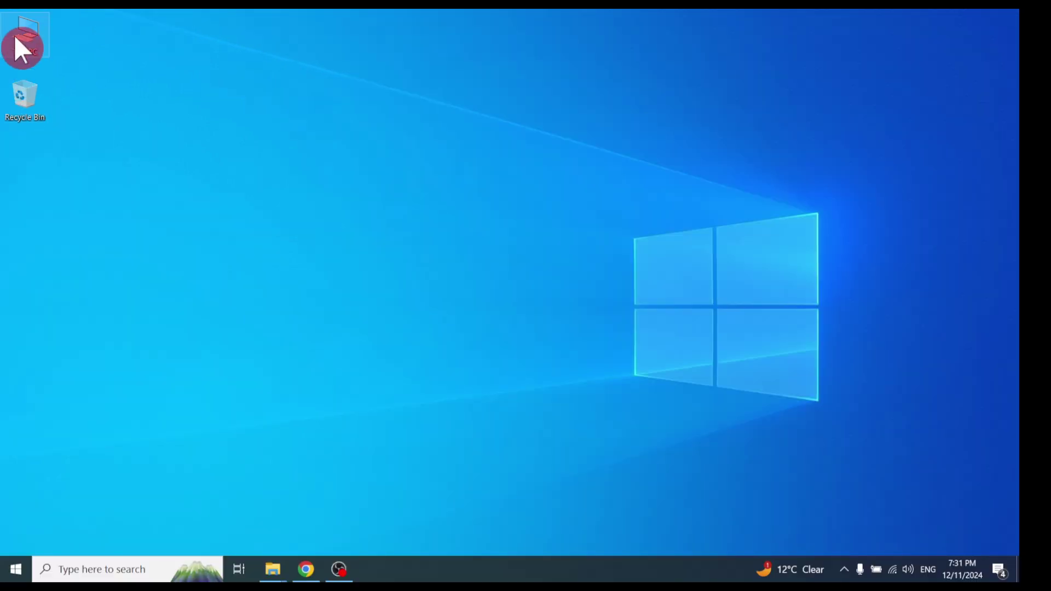
# Step: Launch rufus-4.6 from the Downloads folder via This PC
pyautogui.doubleClick(19, 38)
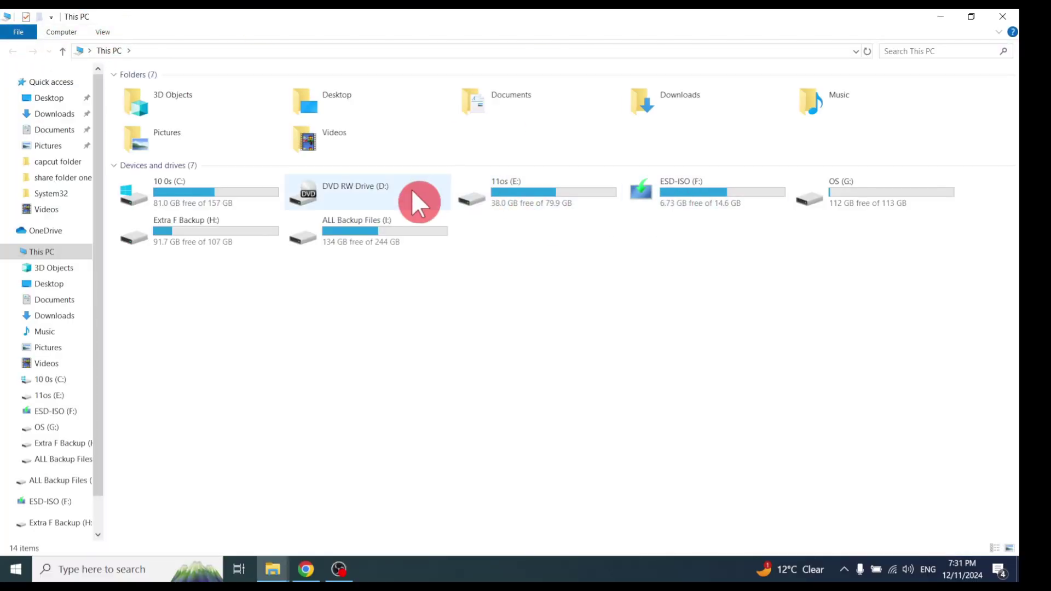
pyautogui.click(79, 115)
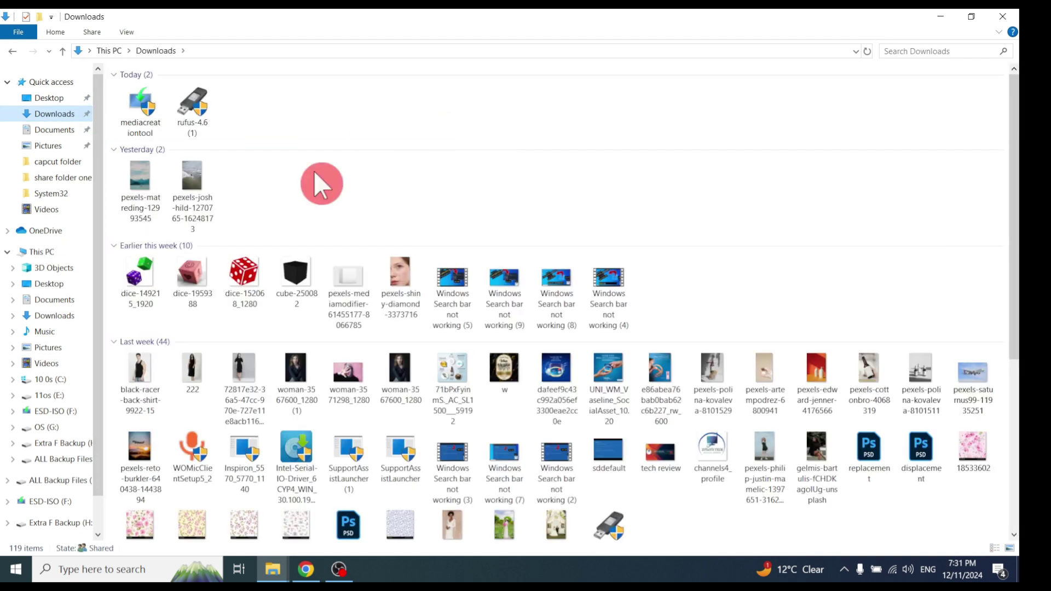
pyautogui.click(186, 108)
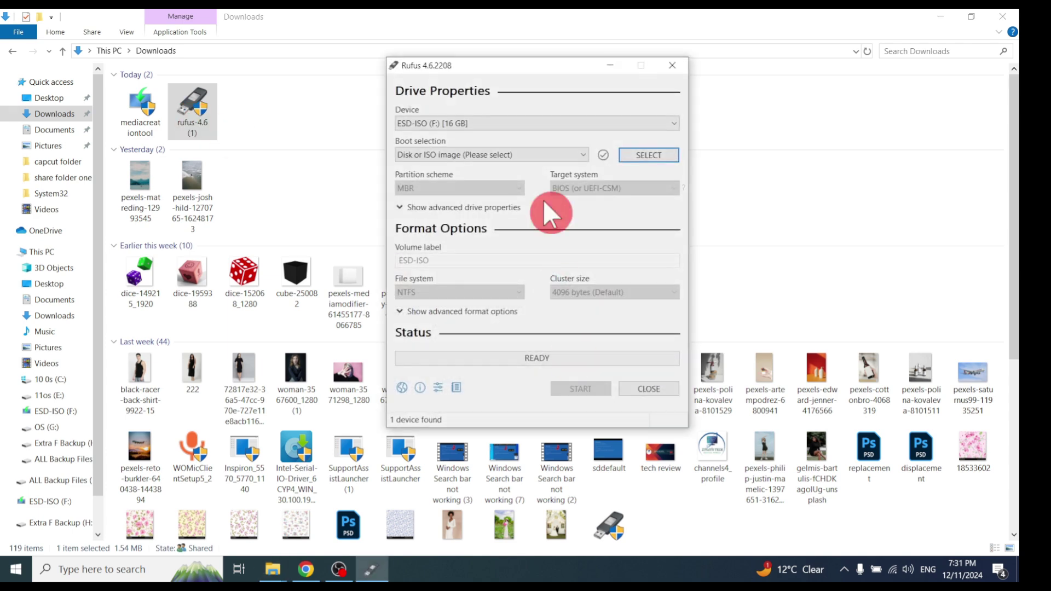
# Step: Write Win11_22H2_English_x64v1.iso to the USB with RAM, Secure Boot and TPM requirements removed
pyautogui.click(639, 154)
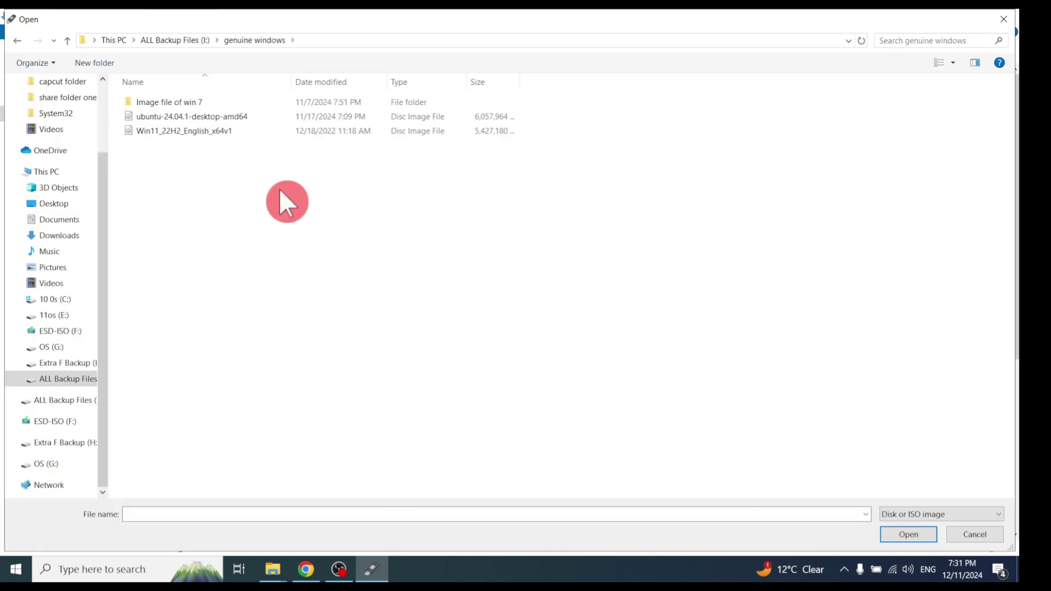
pyautogui.click(290, 130)
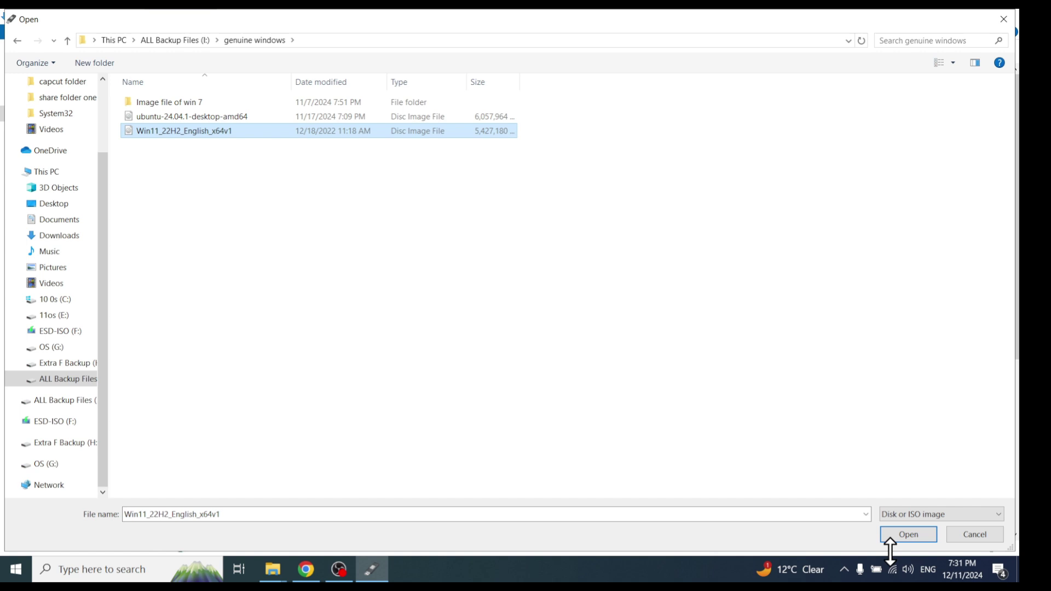
pyautogui.click(909, 535)
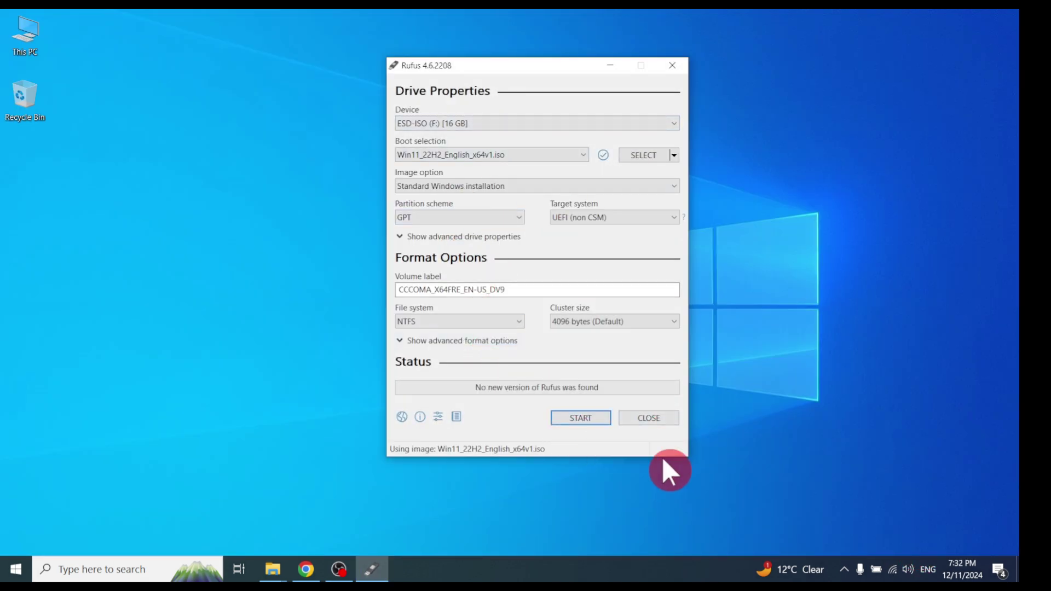
pyautogui.click(579, 420)
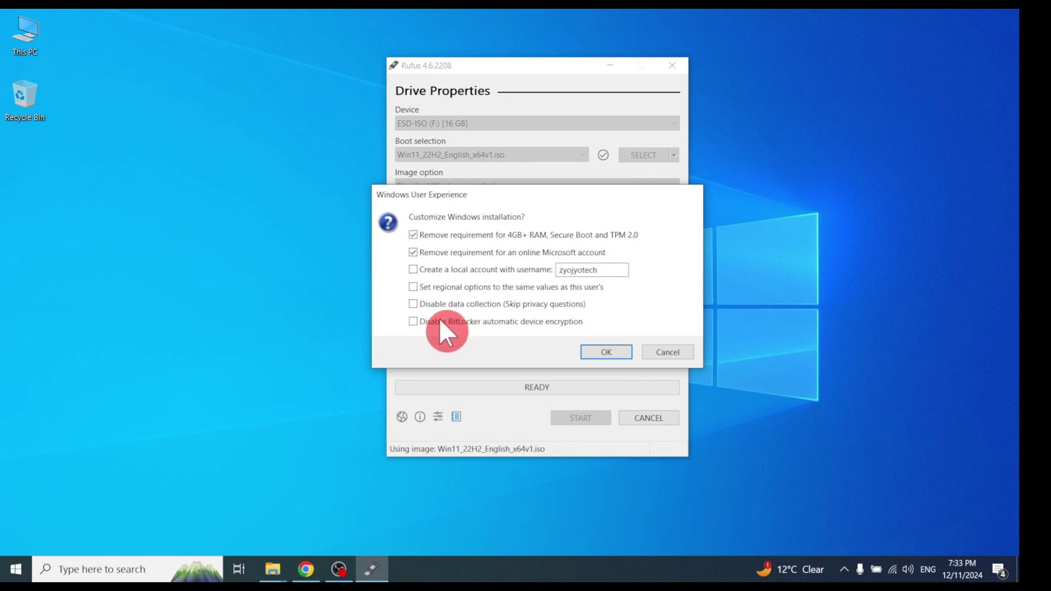
pyautogui.click(605, 351)
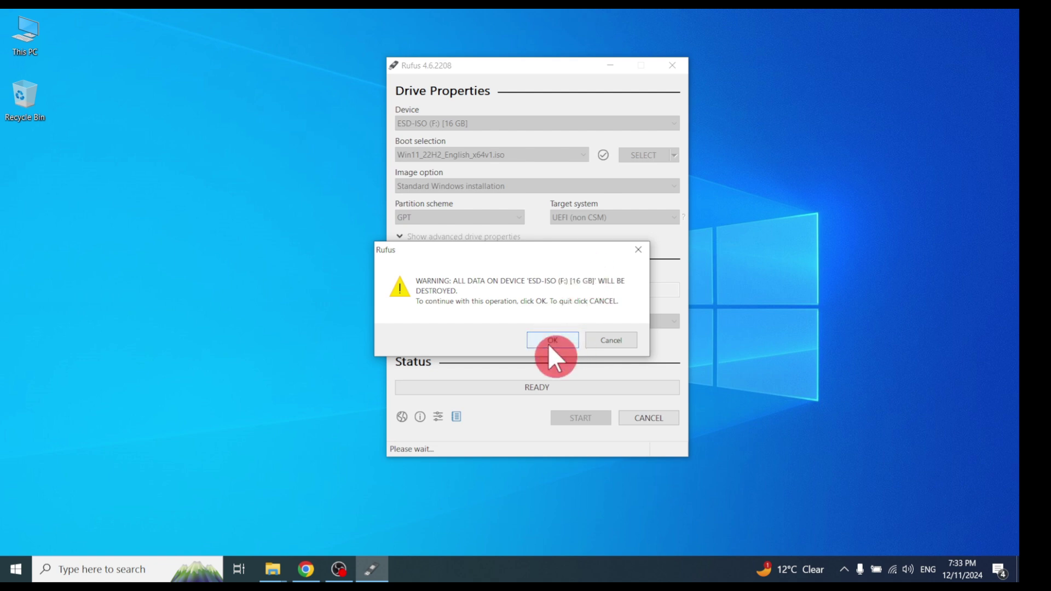
pyautogui.click(551, 339)
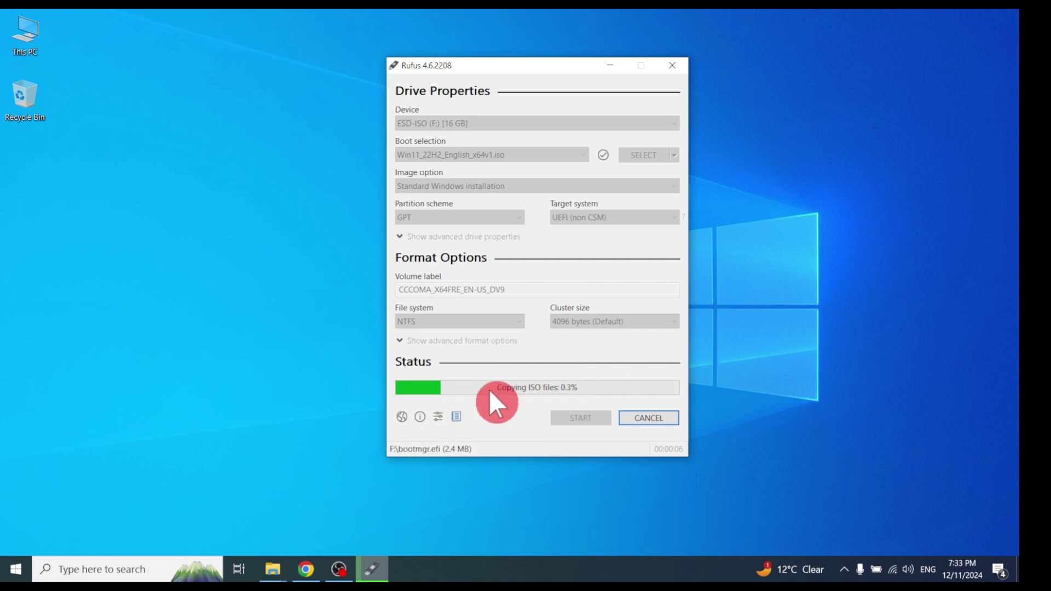
# Step: Refresh the desktop and bring the Rufus window back while it copies files
pyautogui.rightClick(748, 220)
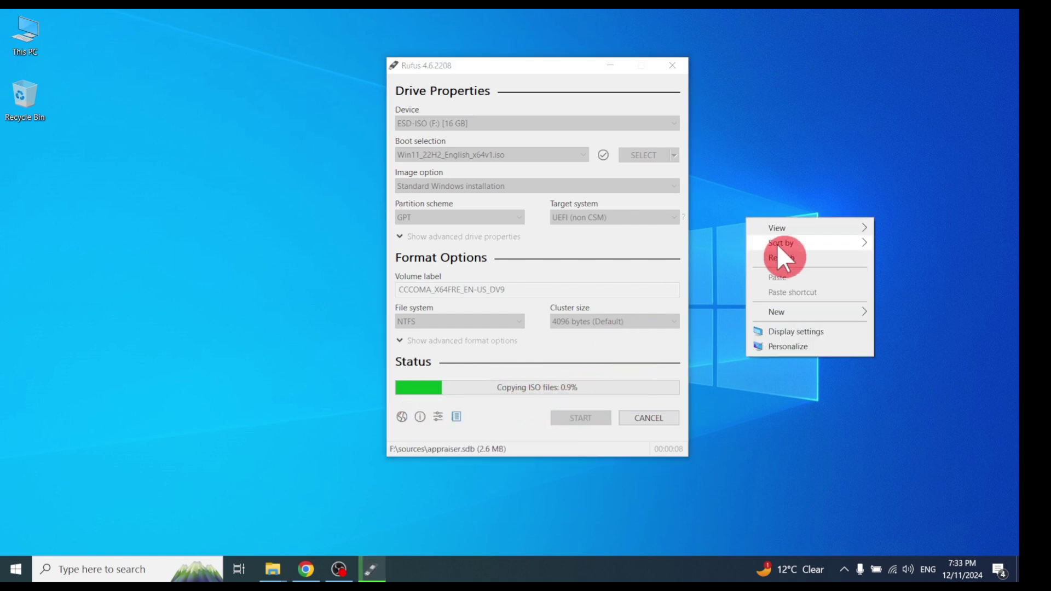
pyautogui.click(781, 255)
pyautogui.click(663, 69)
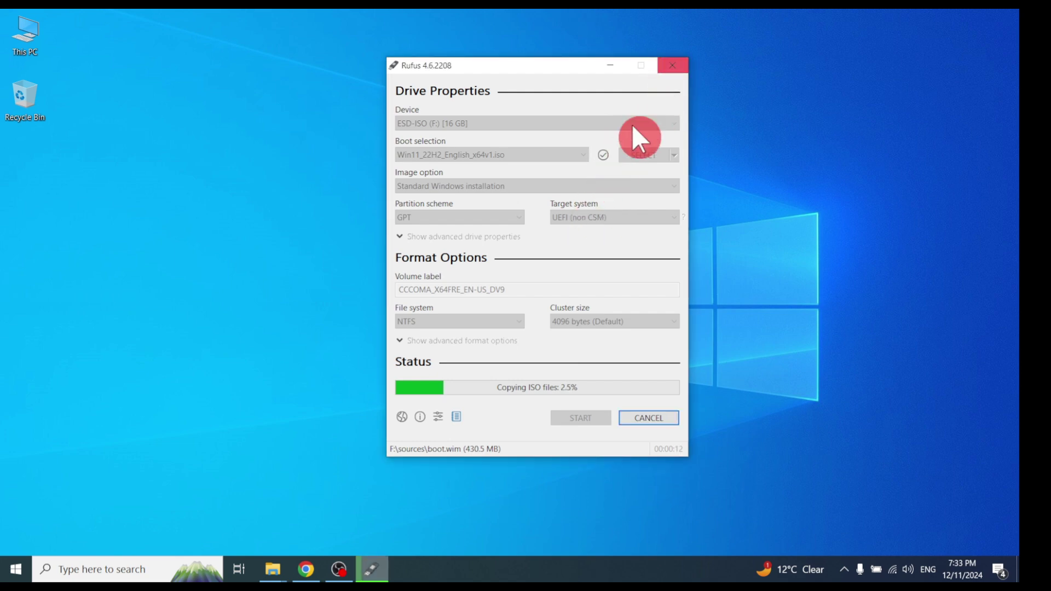
pyautogui.click(339, 569)
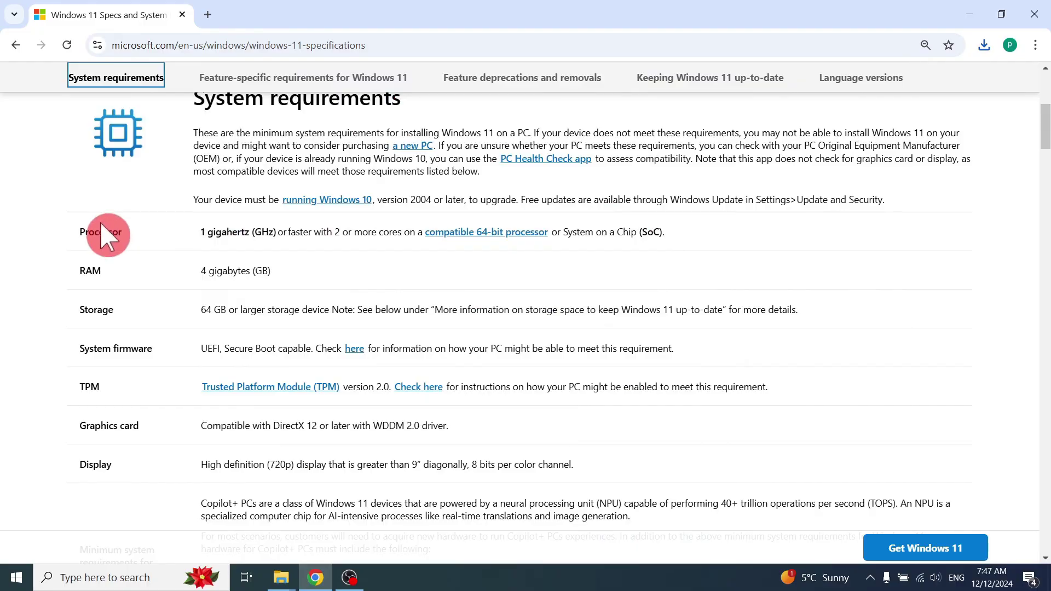
pyautogui.moveTo(94, 232); pyautogui.dragTo(274, 233)
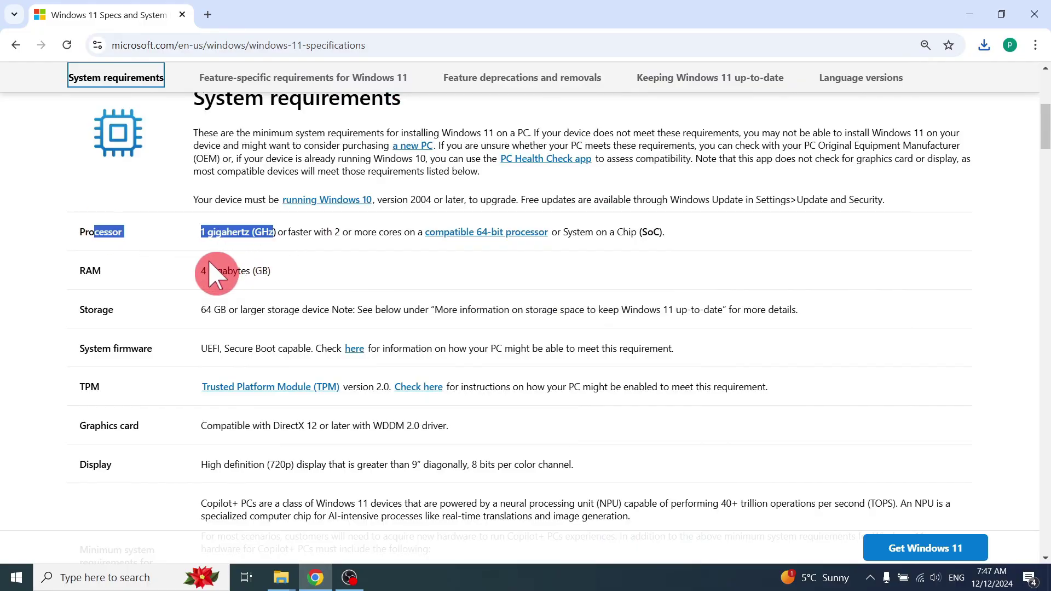
pyautogui.moveTo(80, 271); pyautogui.dragTo(327, 281)
pyautogui.moveTo(91, 310); pyautogui.dragTo(264, 307)
pyautogui.moveTo(113, 348); pyautogui.dragTo(724, 345)
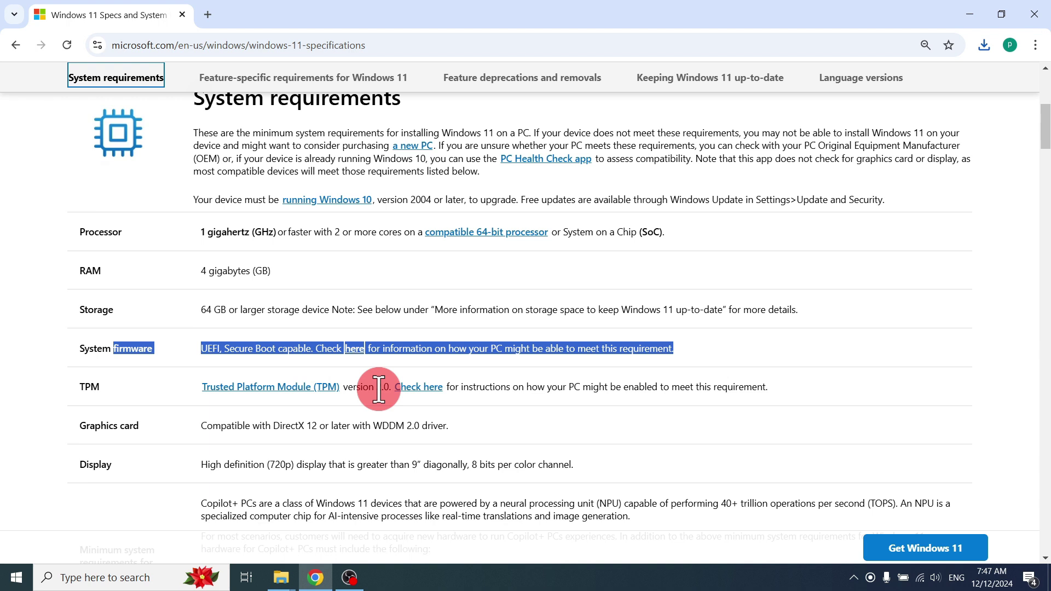
pyautogui.moveTo(379, 389); pyautogui.dragTo(796, 386)
pyautogui.click(796, 387)
pyautogui.moveTo(228, 429); pyautogui.dragTo(432, 430)
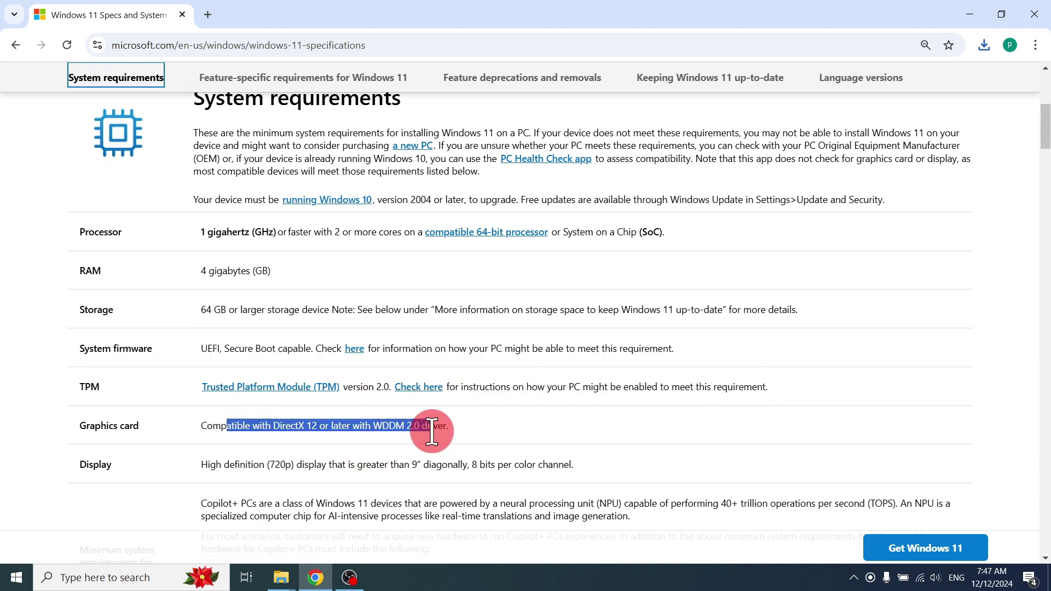
pyautogui.moveTo(186, 490); pyautogui.dragTo(583, 468)
pyautogui.scroll(-1, 547, 465)
pyautogui.scroll(-1, 212, 446)
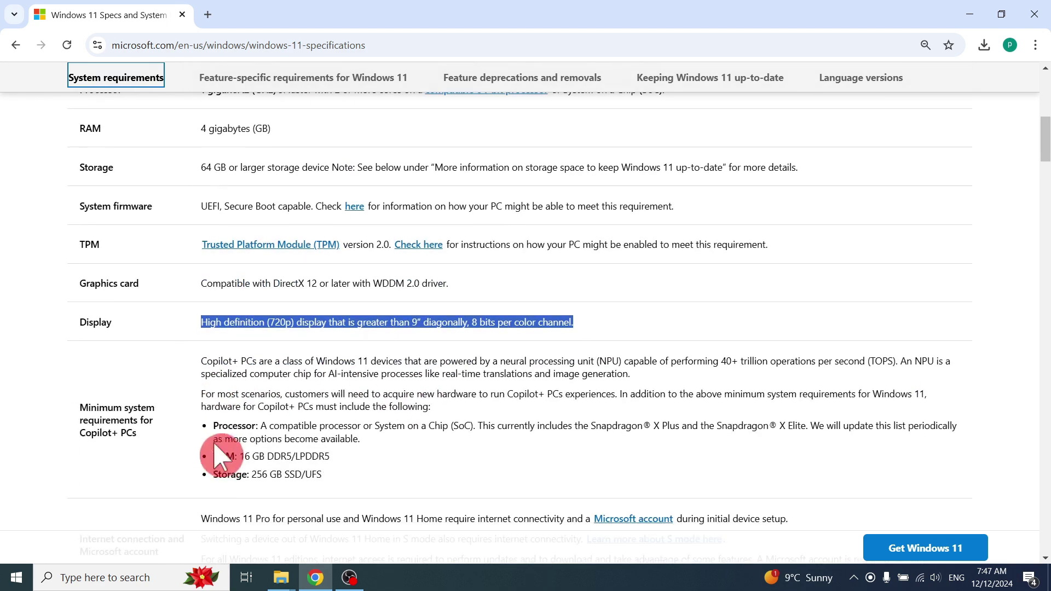
pyautogui.moveTo(205, 395); pyautogui.dragTo(331, 477)
pyautogui.click(331, 477)
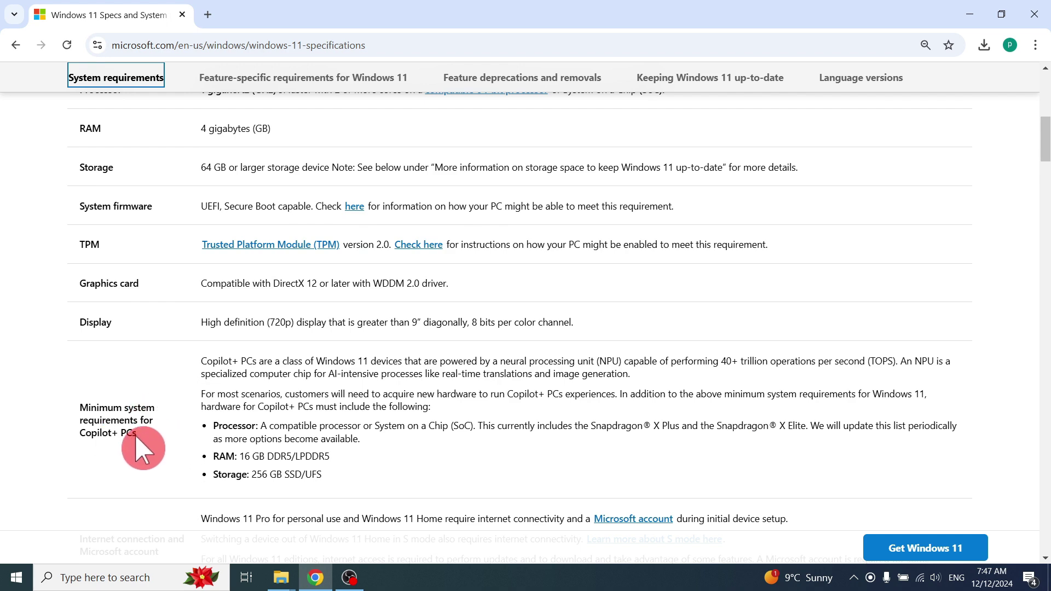
pyautogui.scroll(2, 163, 459)
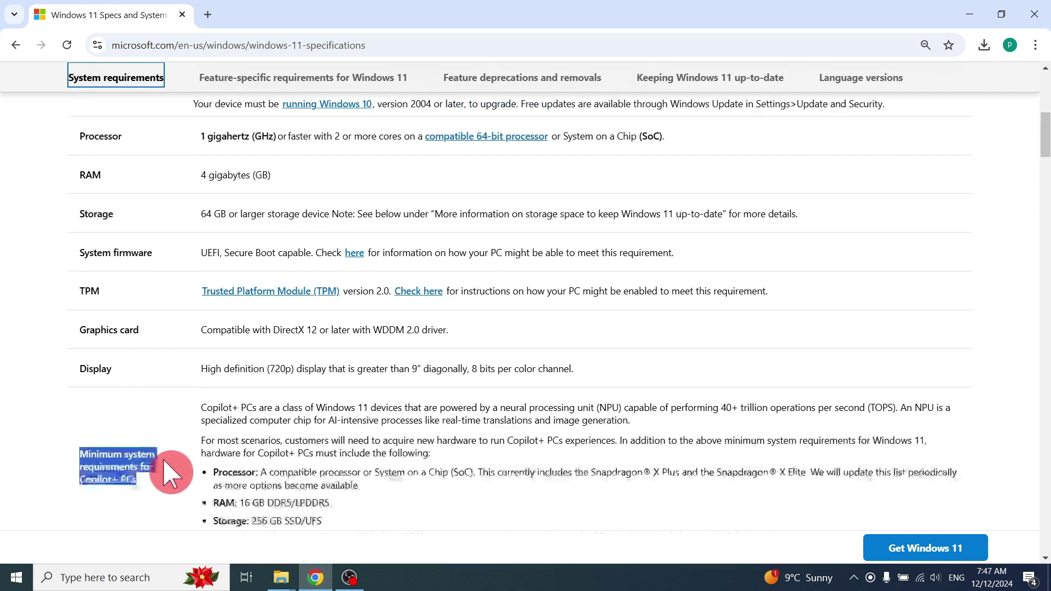
pyautogui.scroll(2, 163, 459)
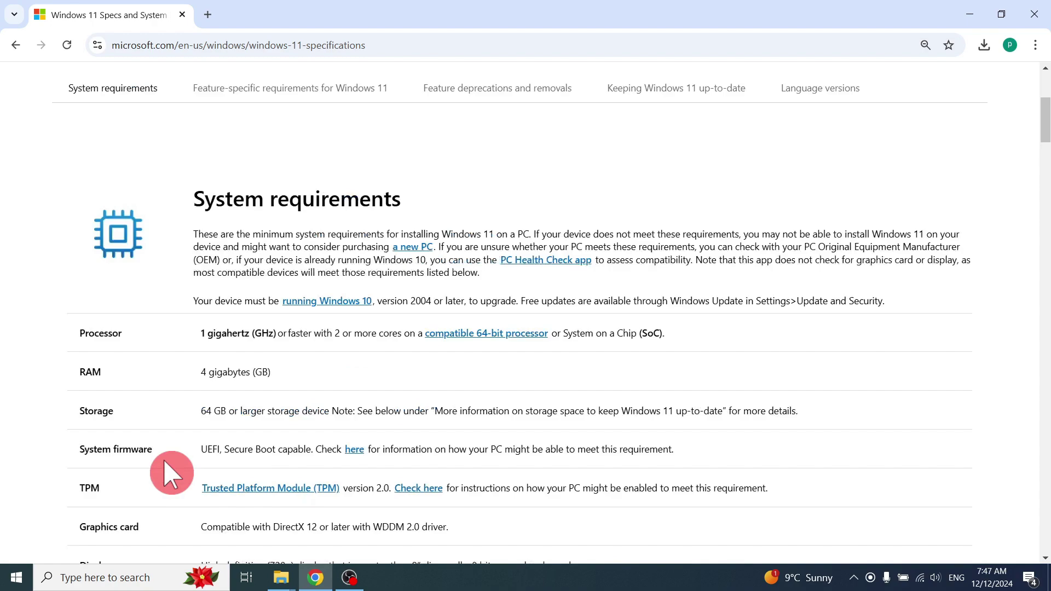
pyautogui.scroll(-2, 456, 364)
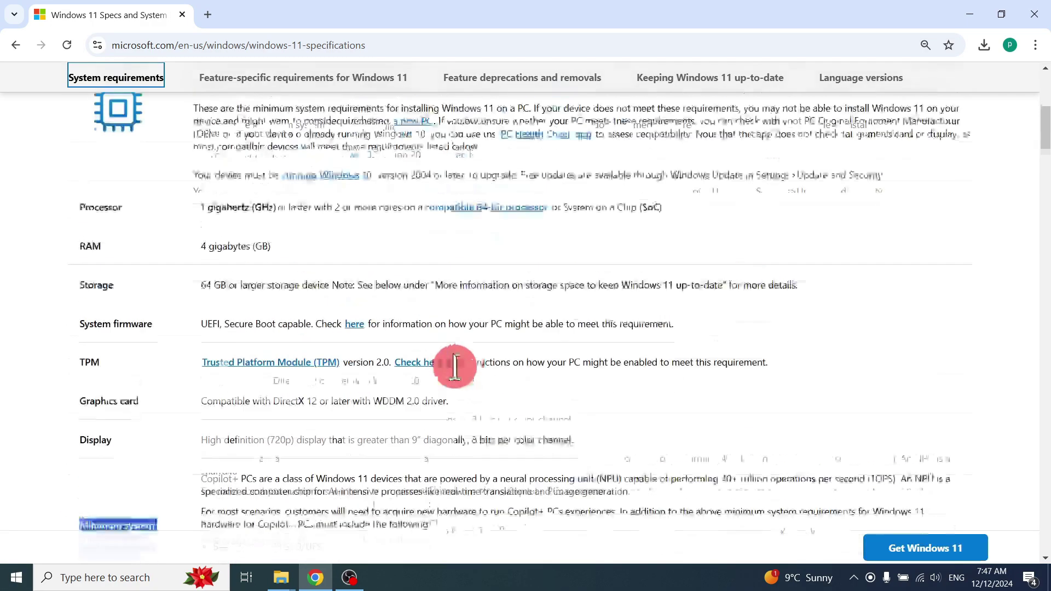